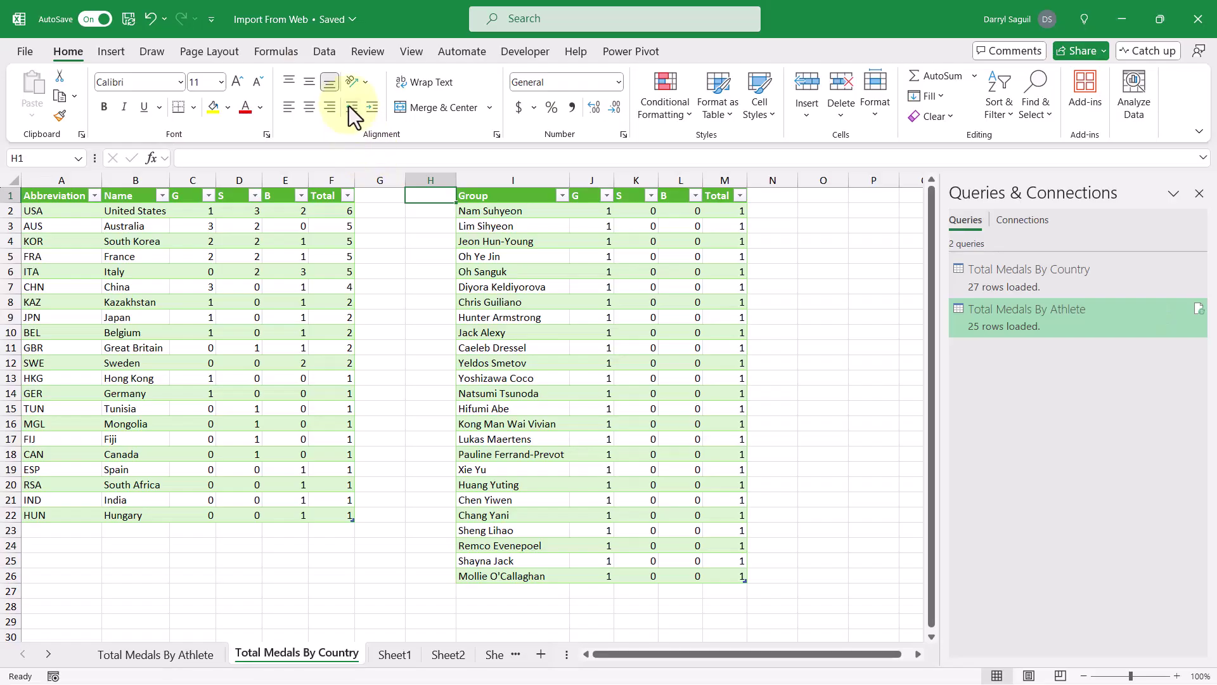
Refresh All to reload both ESPN medal queries from the web
click(331, 58)
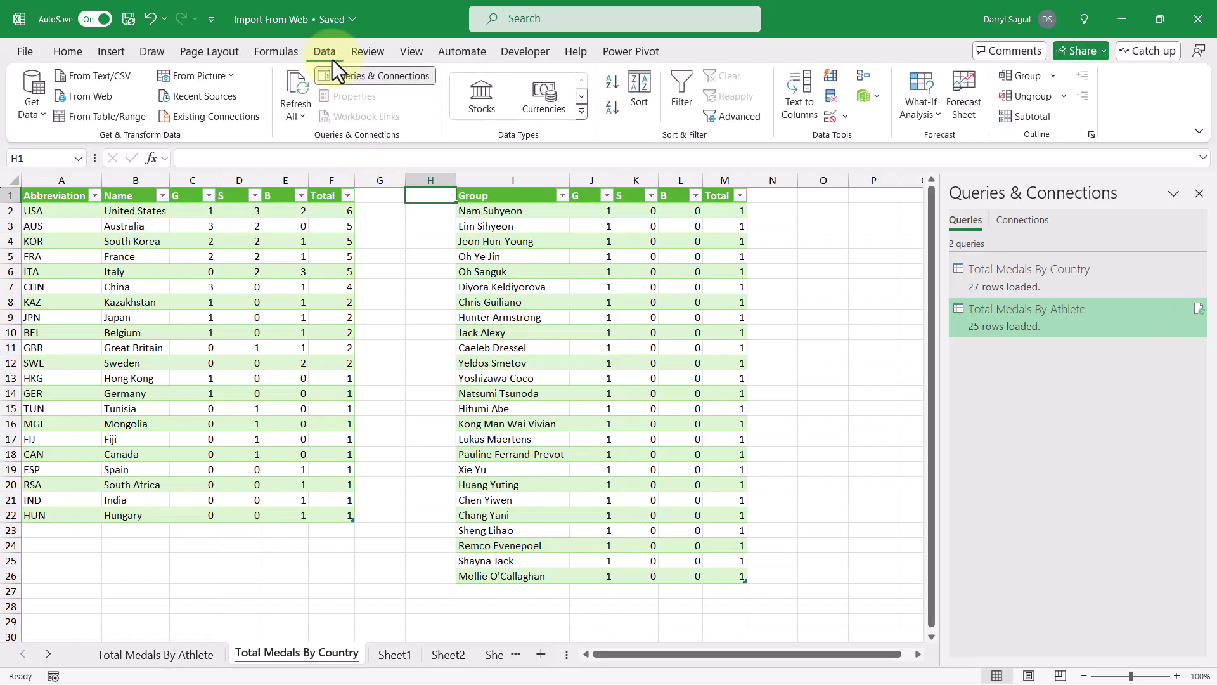
click(302, 77)
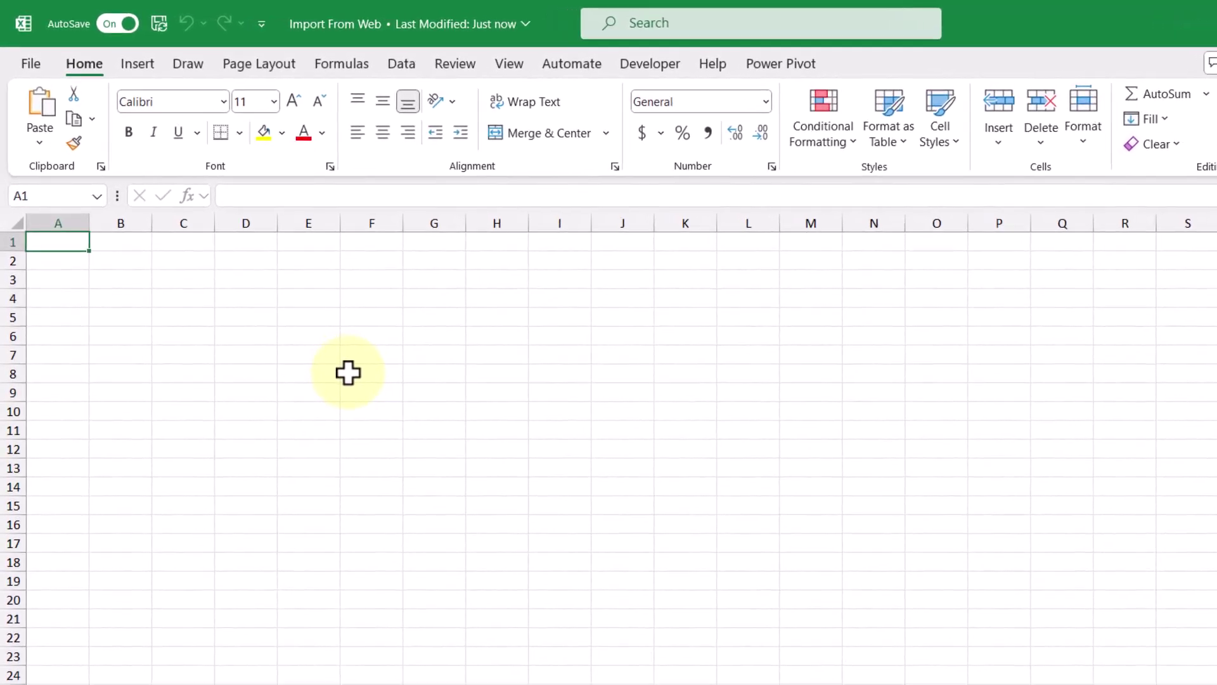
Start a Data > From Web import to get the web address dialog
click(417, 66)
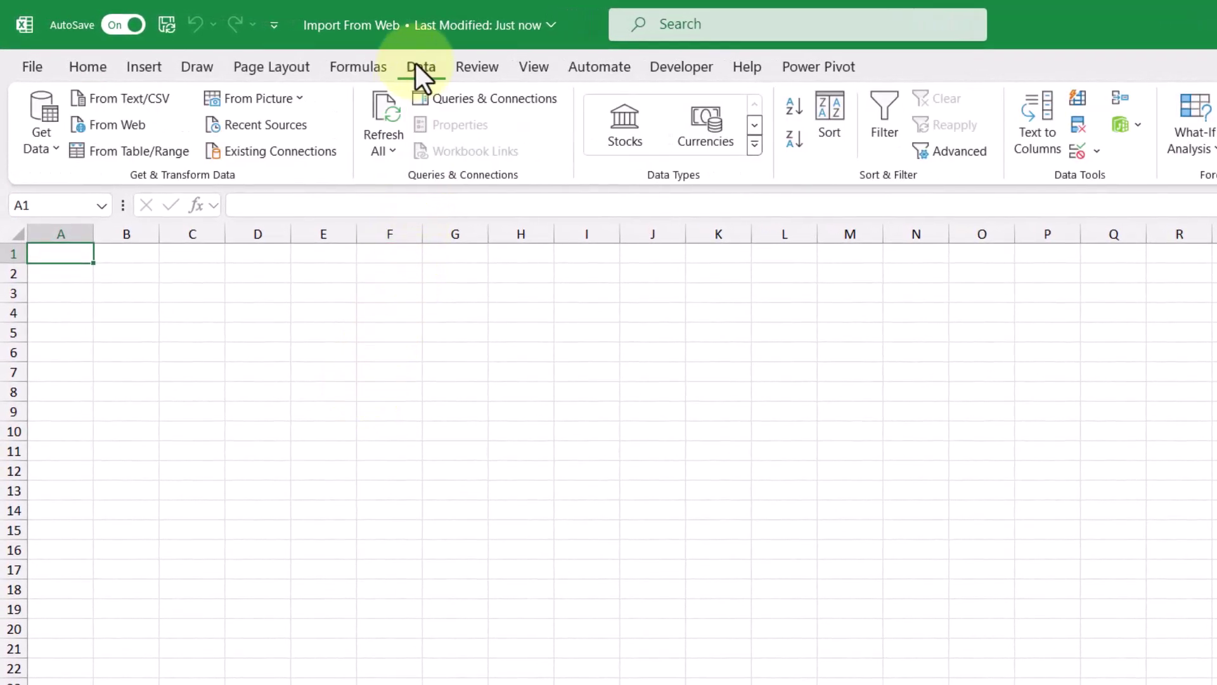
click(128, 123)
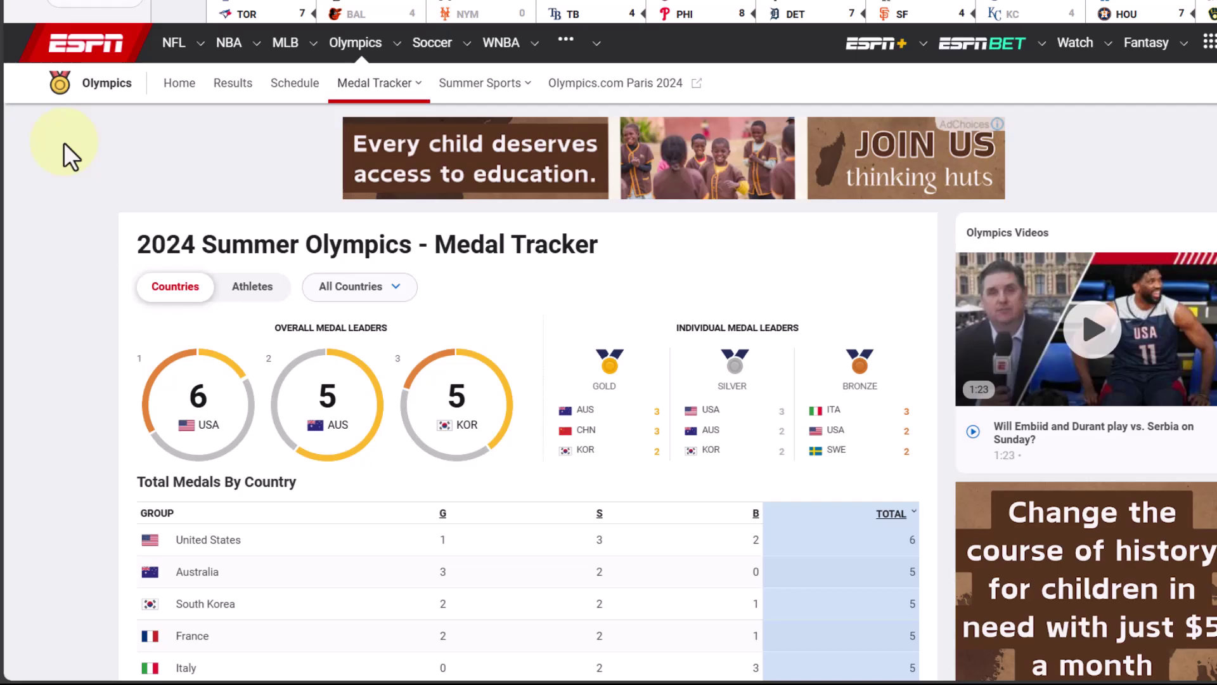
Copy the URL of ESPN's 2024 Summer Olympics Medal Tracker page from the address bar
scroll(63, 144, down, 4)
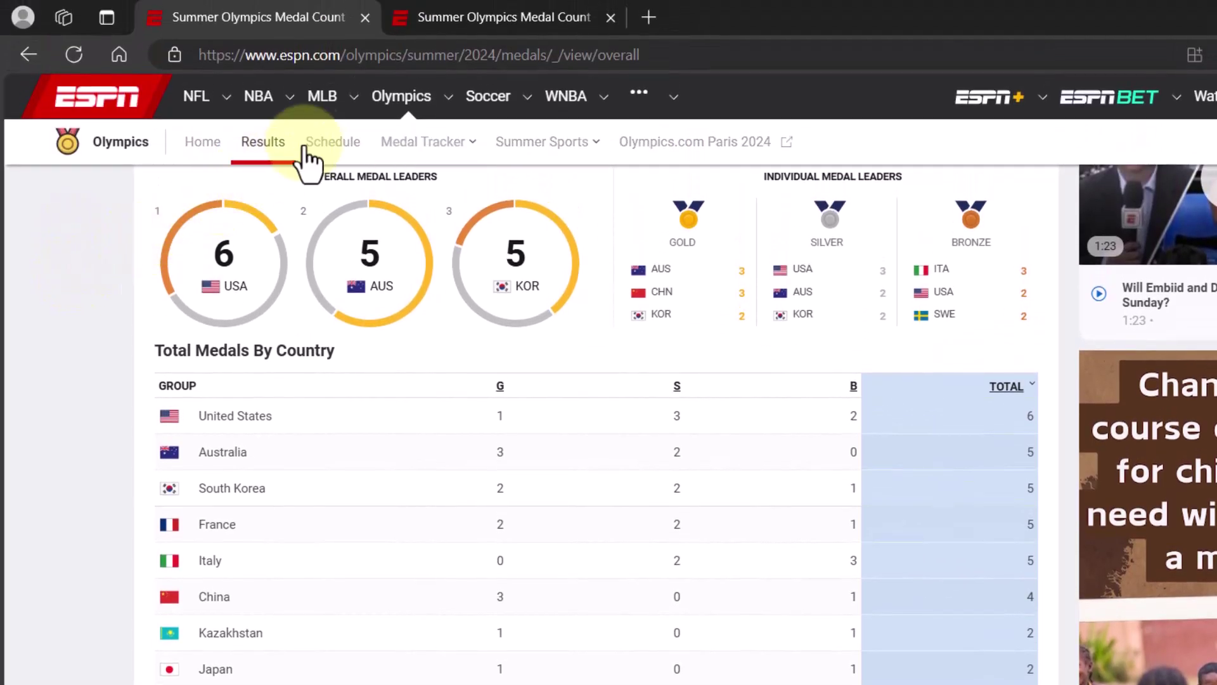
right_click(449, 54)
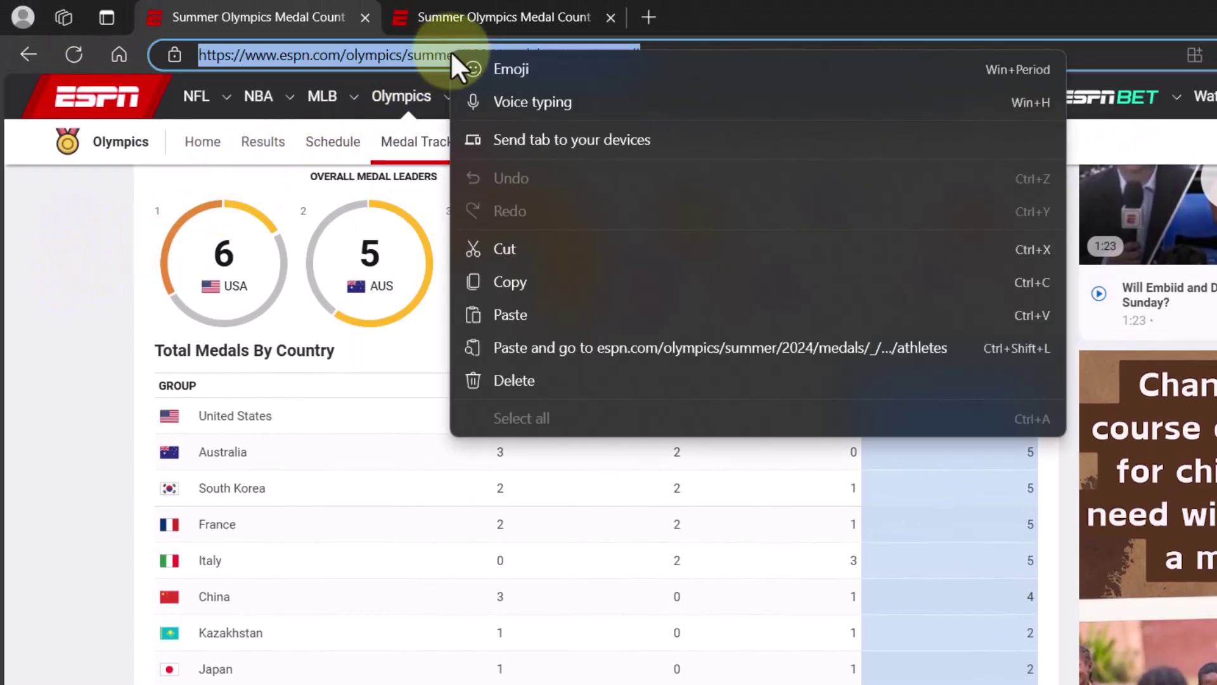
click(609, 279)
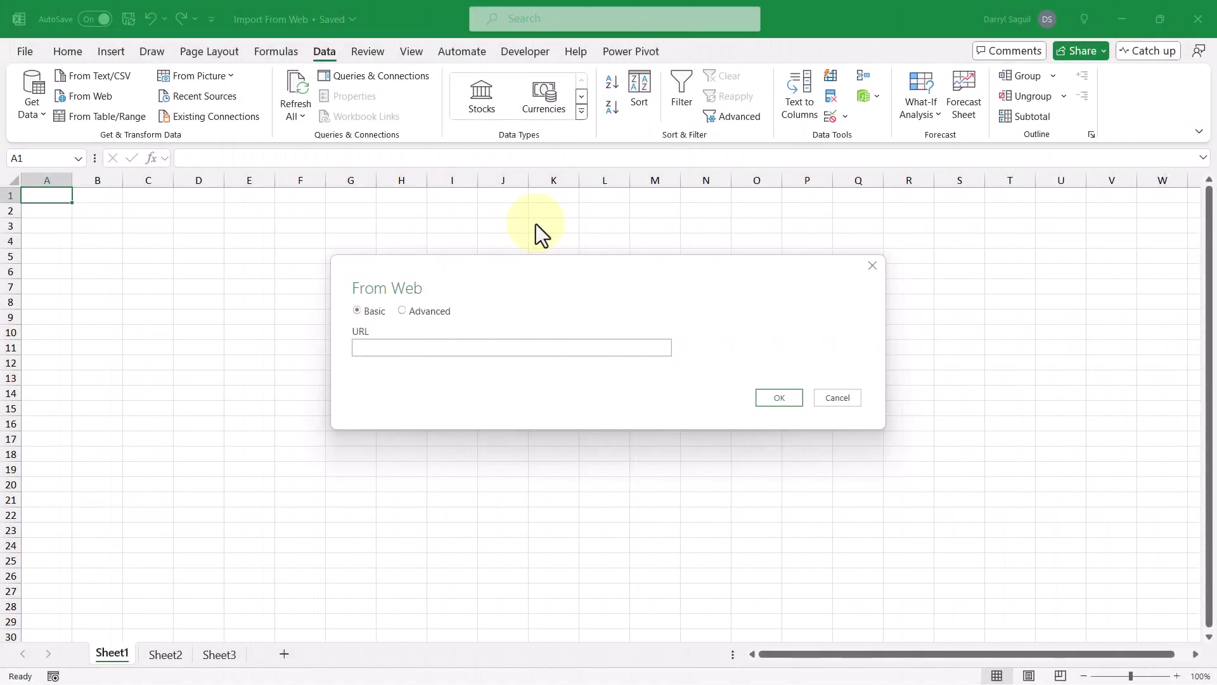
Paste the ESPN medal tracker URL into From Web and connect to list its tables
right_click(534, 348)
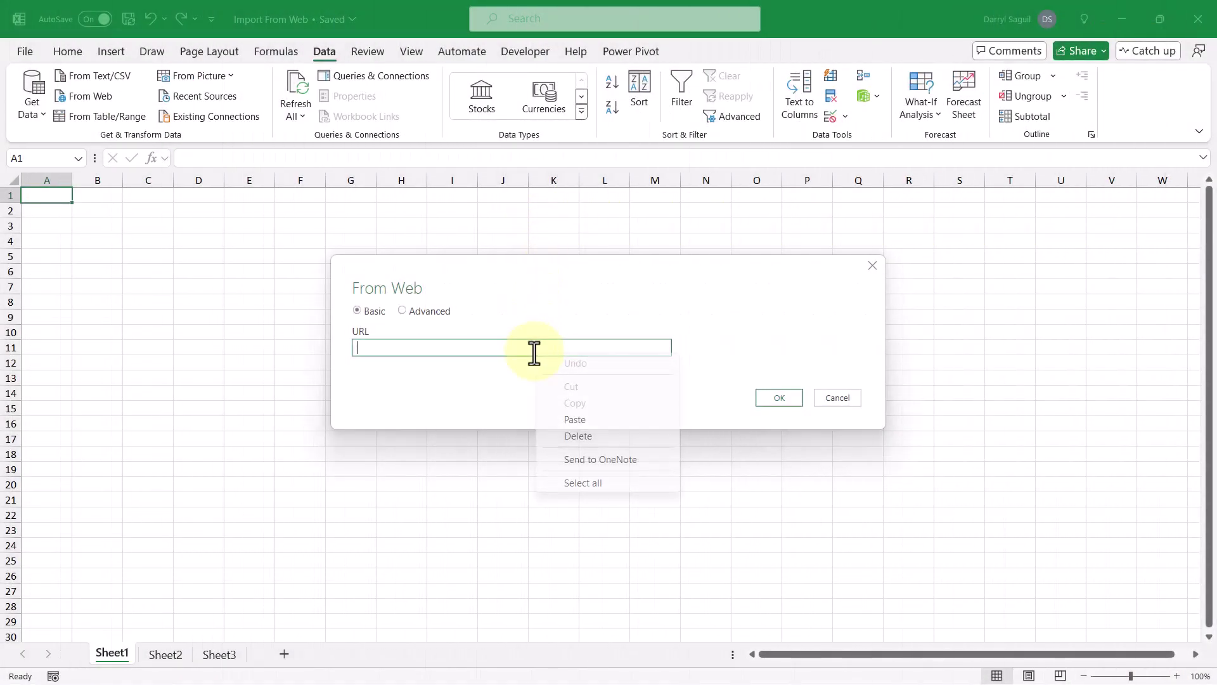
click(607, 425)
click(796, 400)
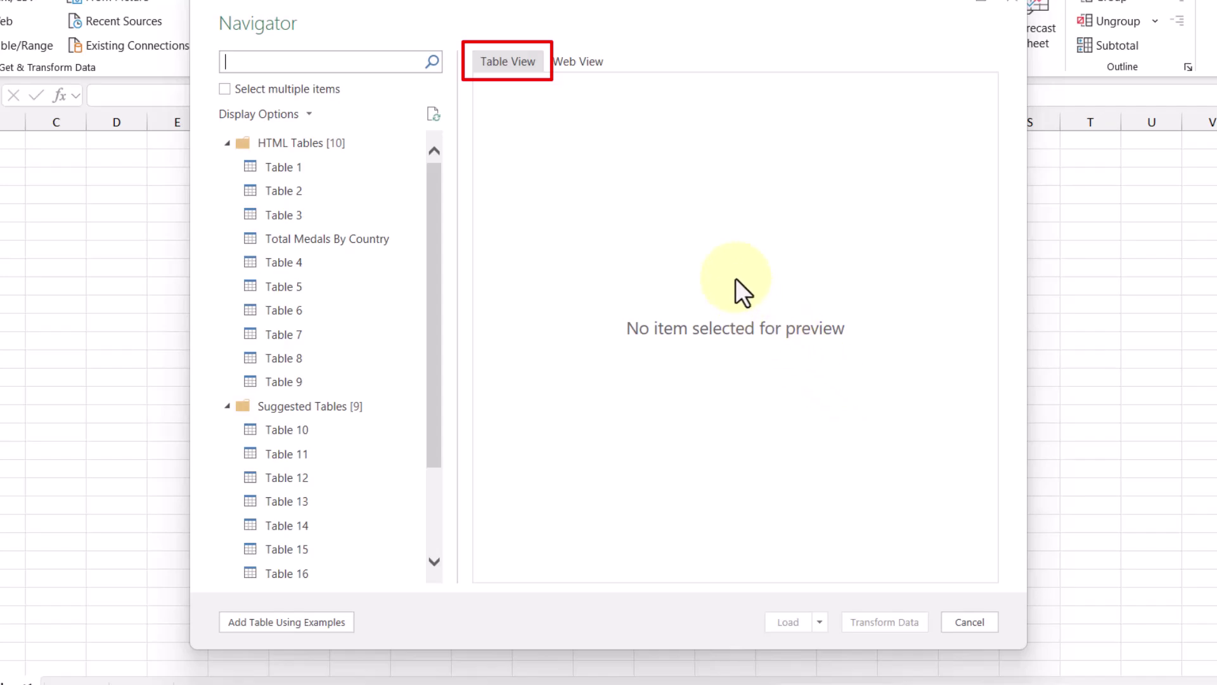
Preview the page in Web View, then Table 1 and Table 2, and choose Total Medals By Country
click(583, 64)
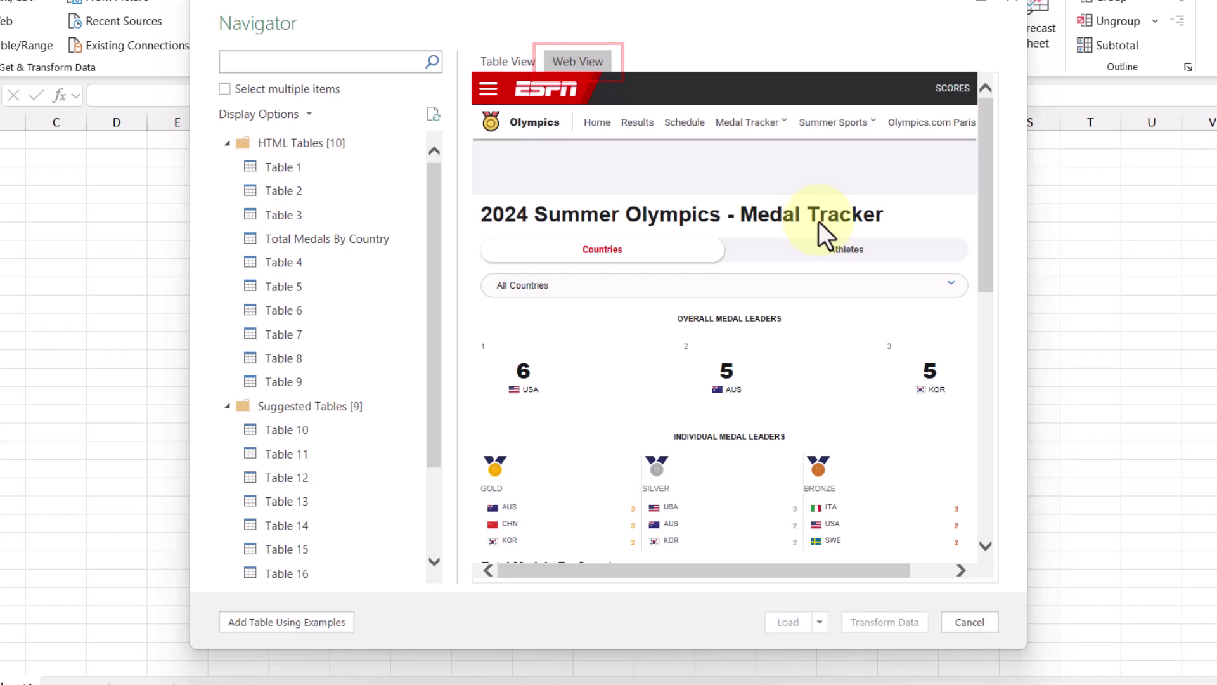
click(507, 60)
click(309, 166)
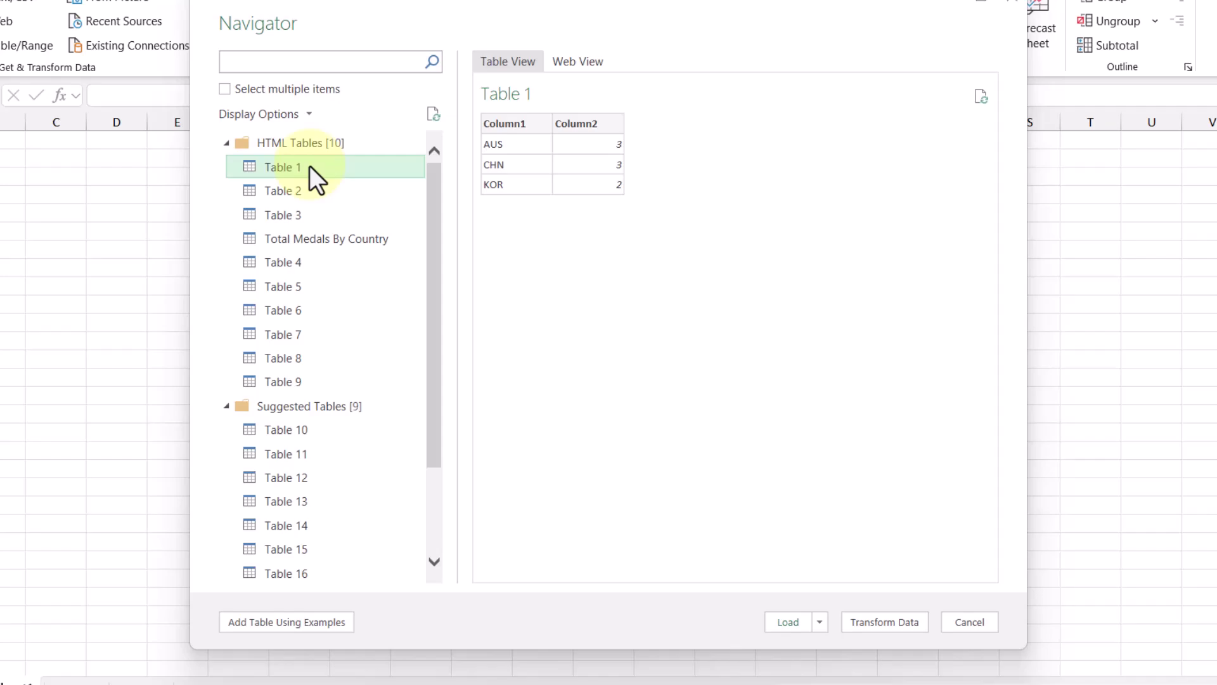
click(321, 197)
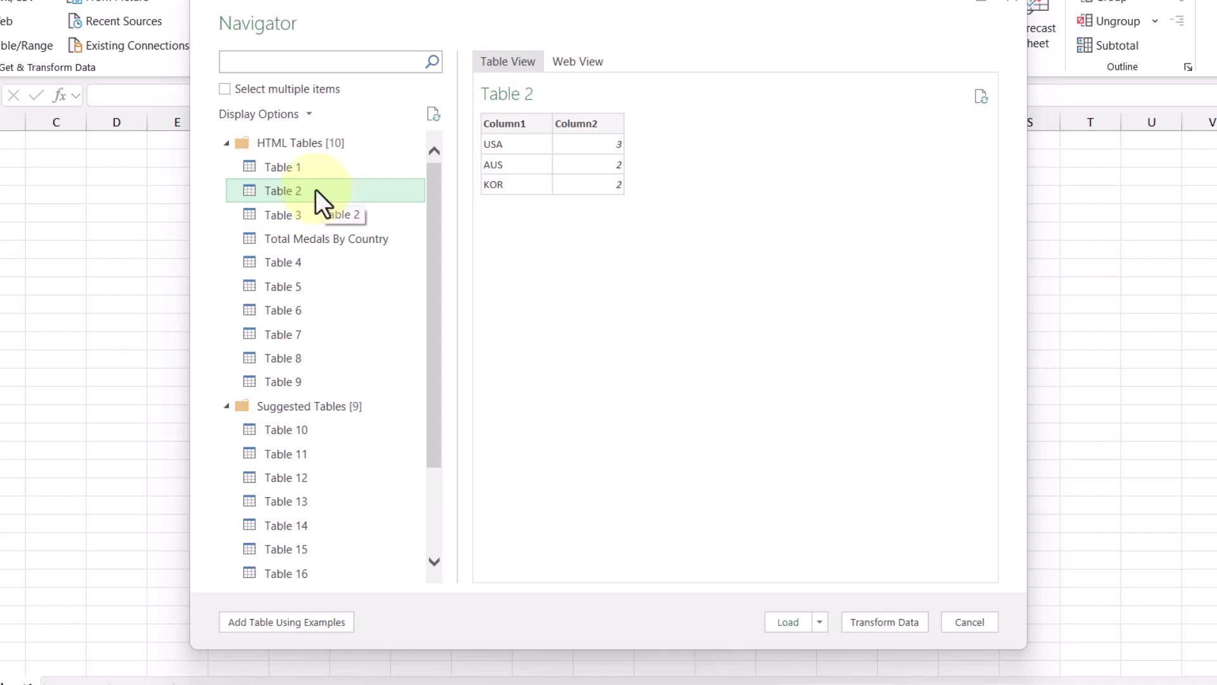
click(400, 241)
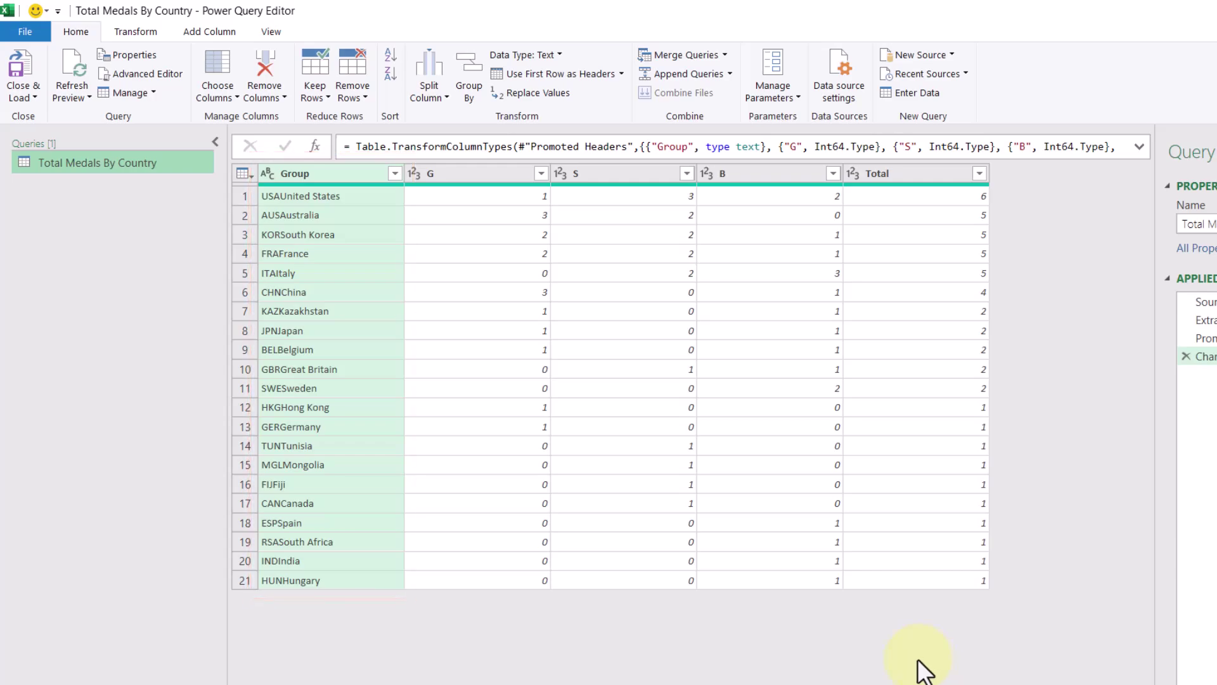
Split Group by 3 characters, once, as far left as possible, into Group.1 and Group.2
click(429, 61)
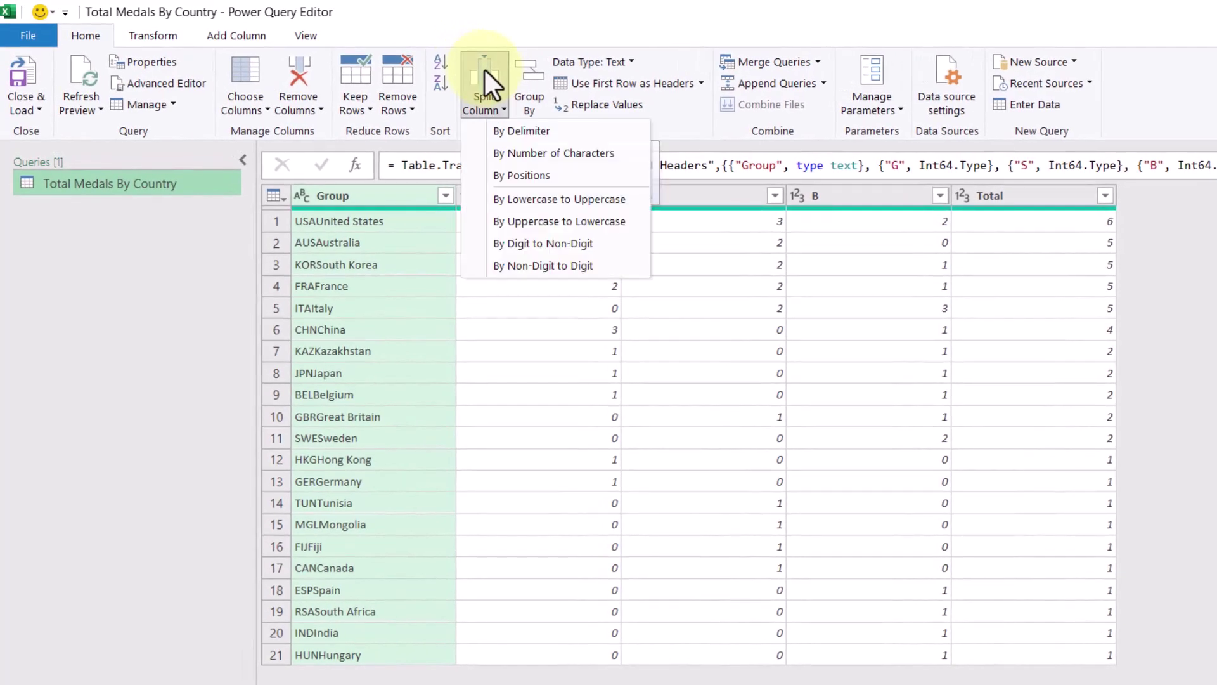
click(639, 152)
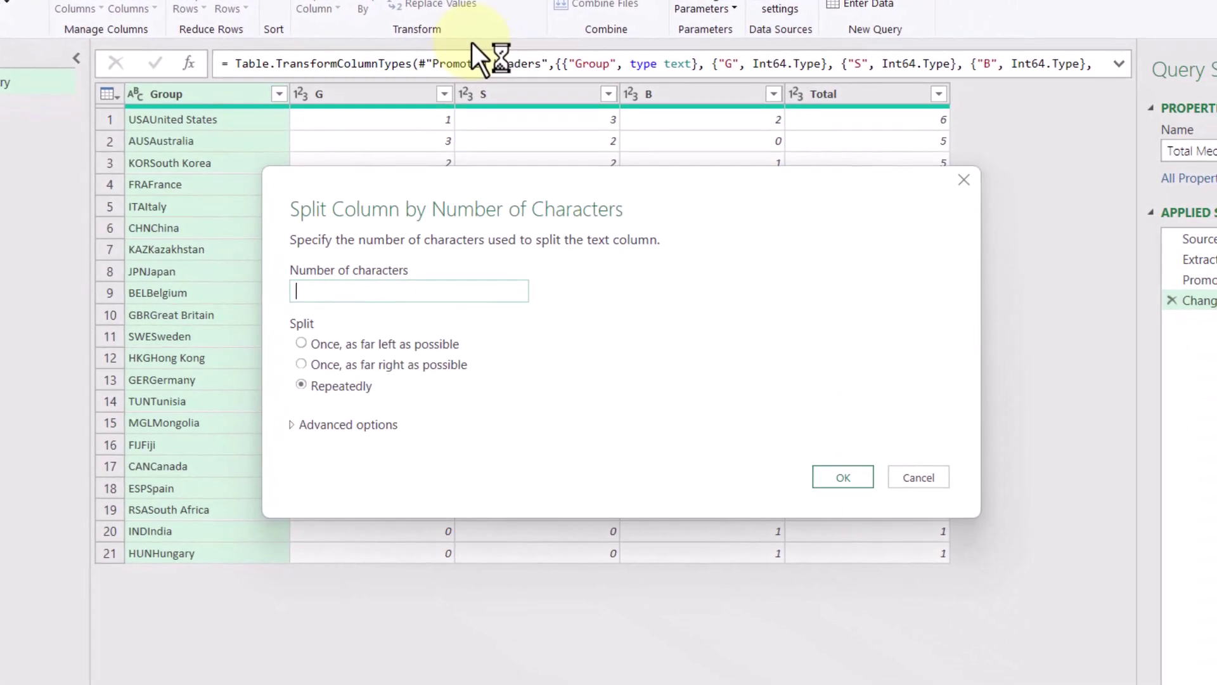
text(3)
click(420, 343)
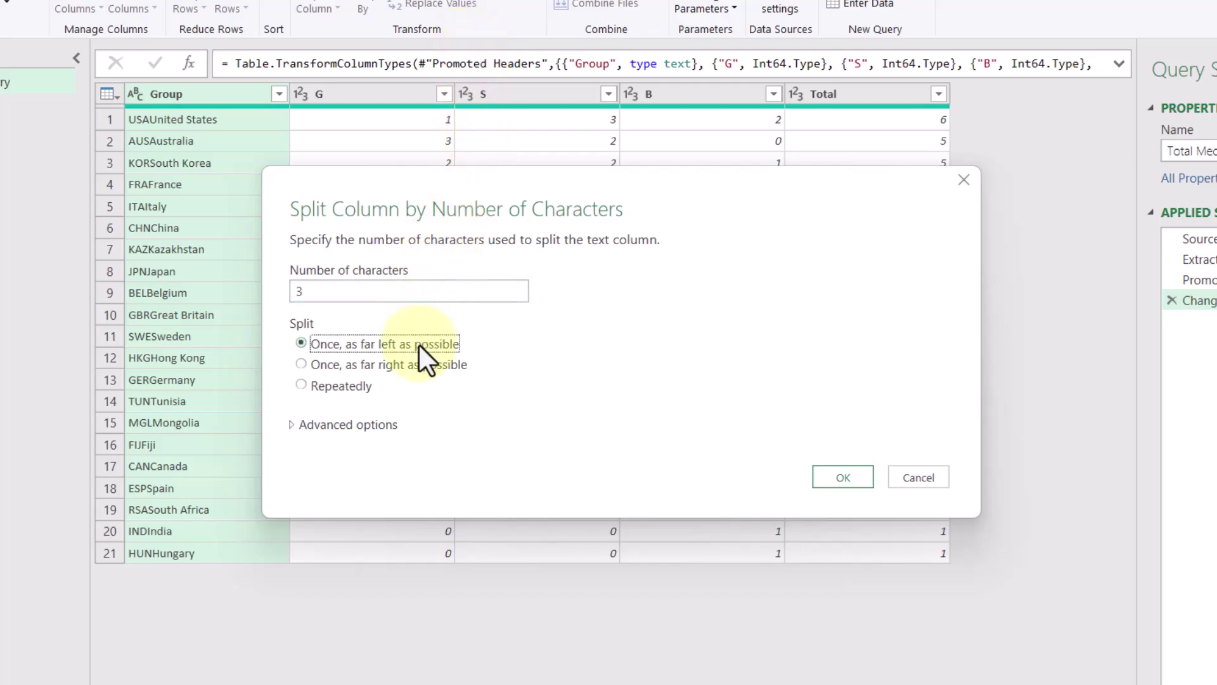
click(860, 481)
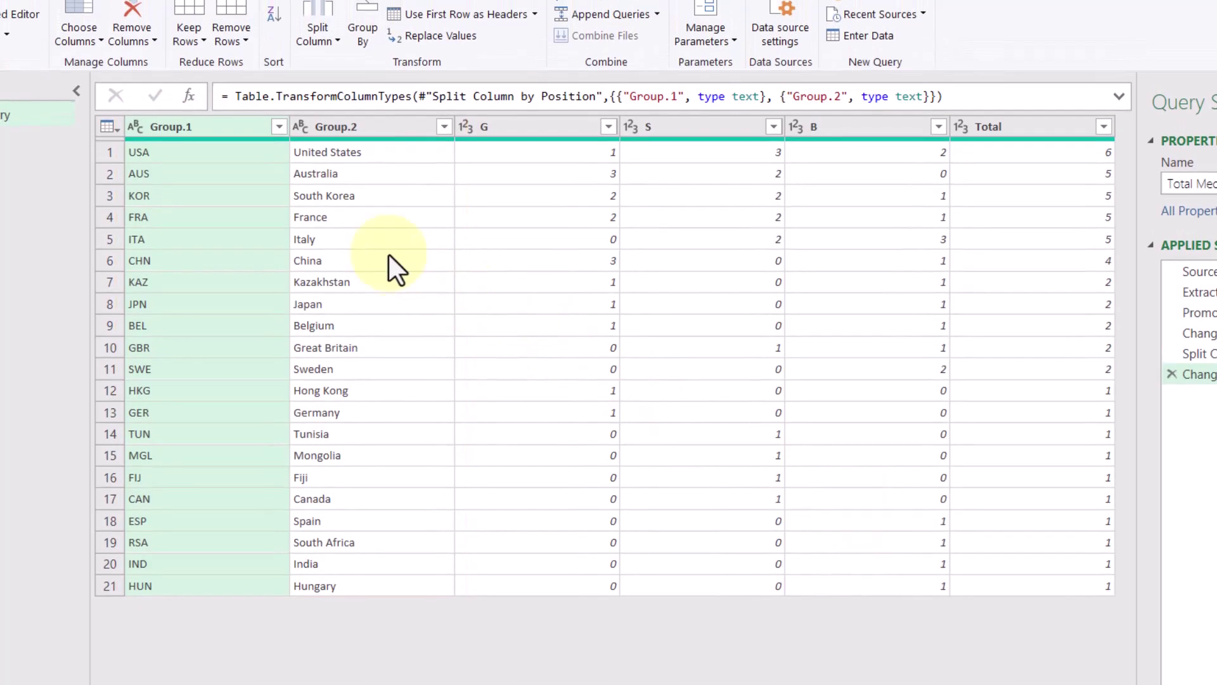
Rename Group.1 to Abbreviation and Group.2 to Name
double_click(207, 126)
text(Abbreviation)
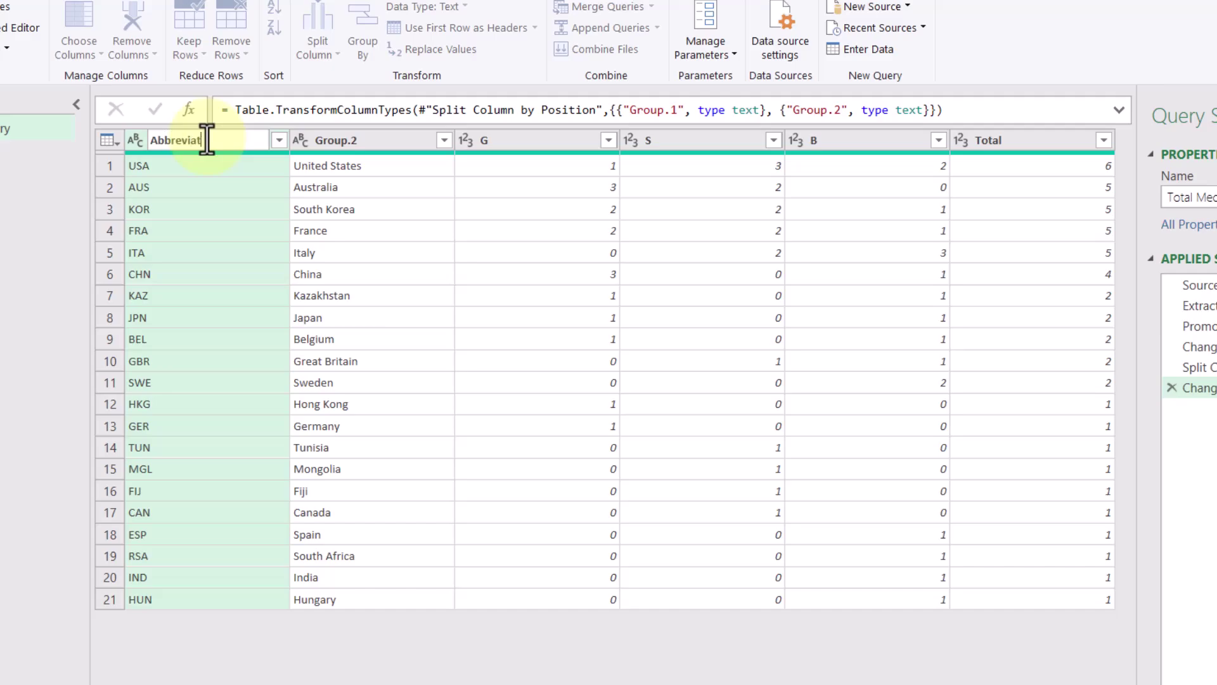
key(Return)
double_click(346, 138)
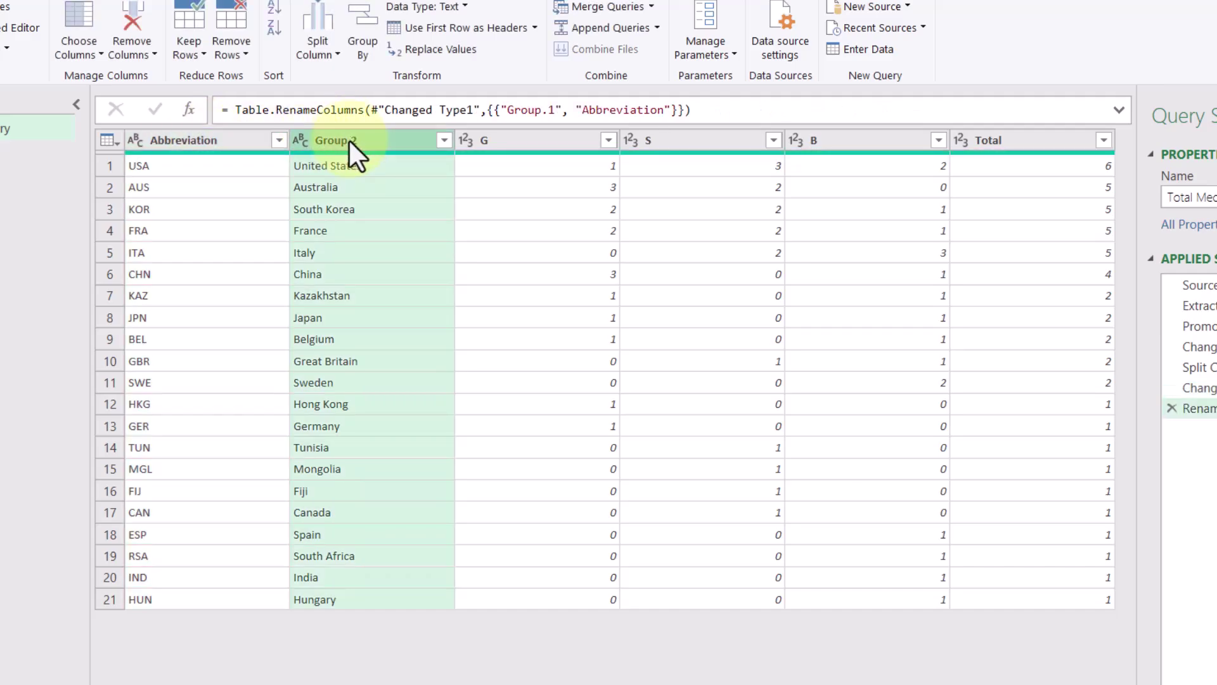
text(Name)
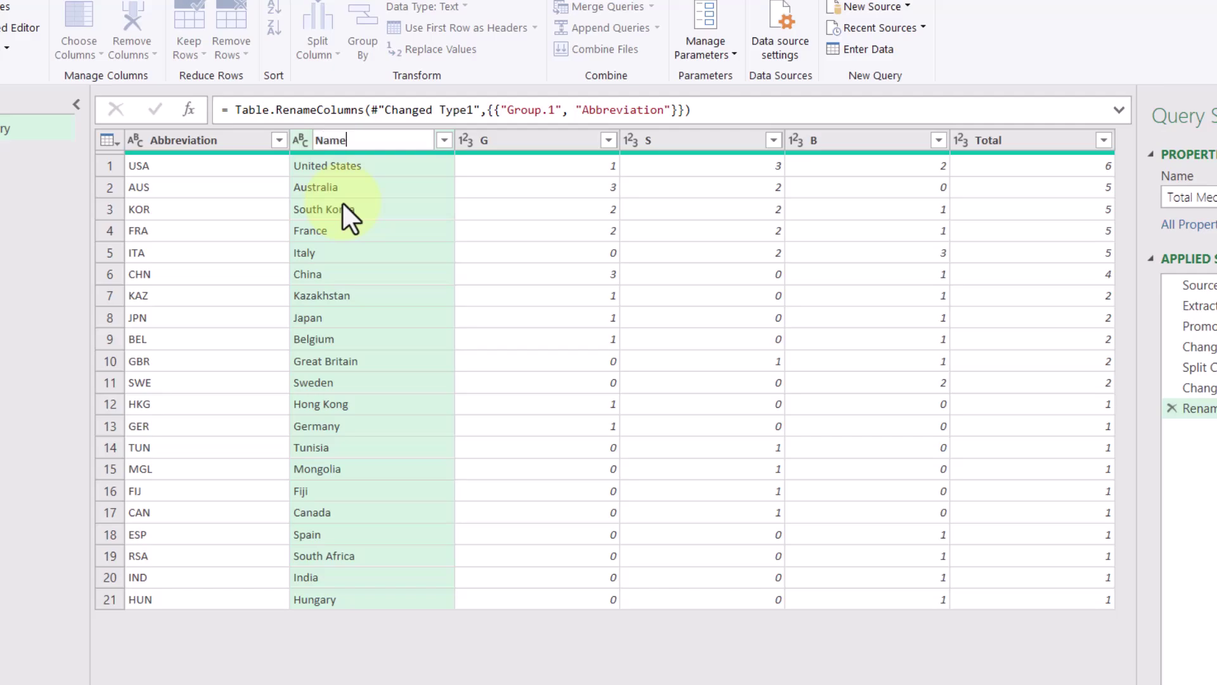
key(Return)
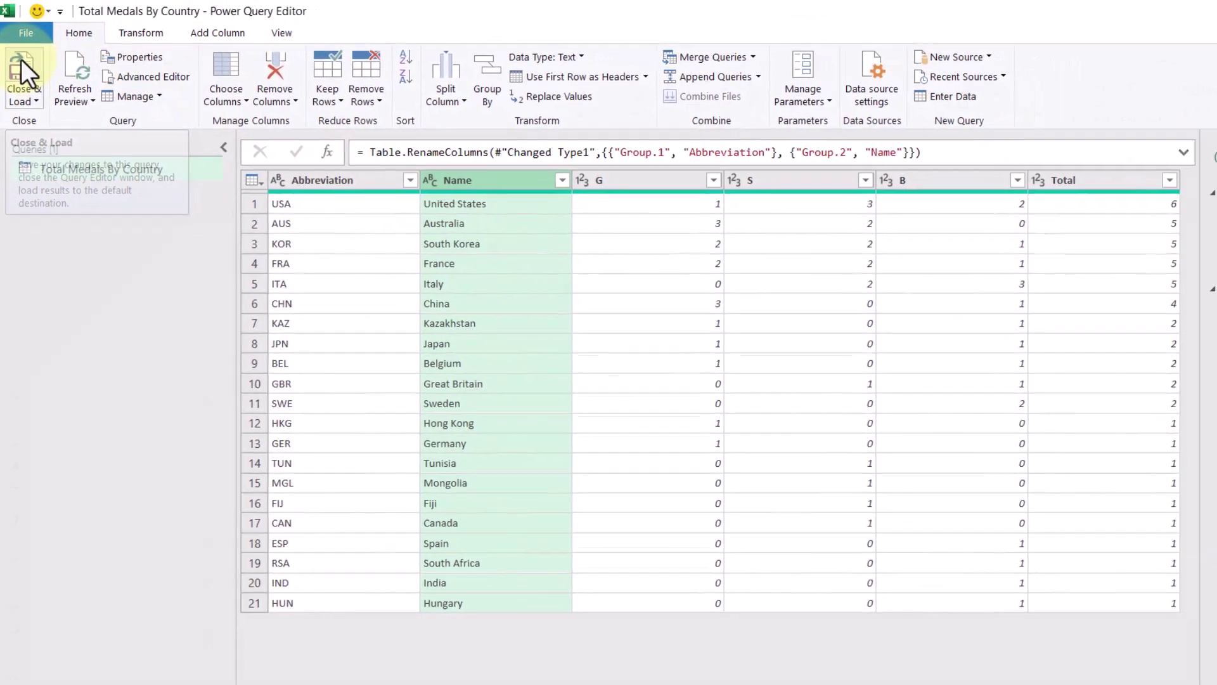
Close & Load the 21-row country medals table, then start another From Web import
click(20, 59)
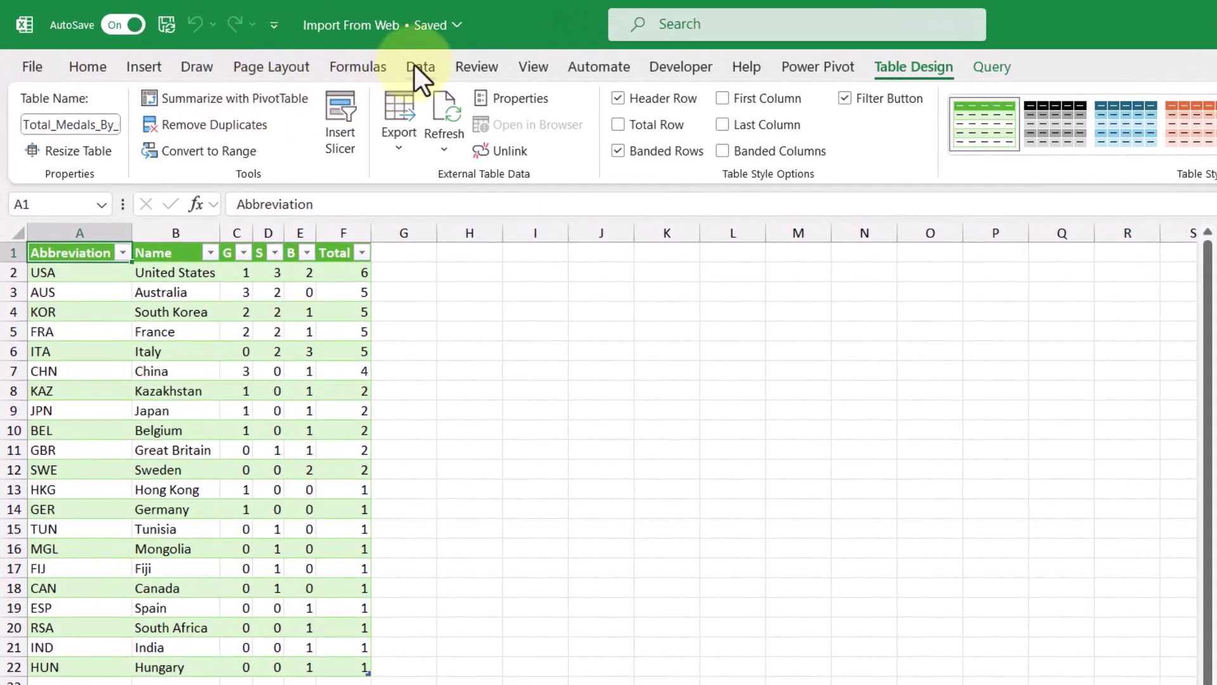
click(419, 68)
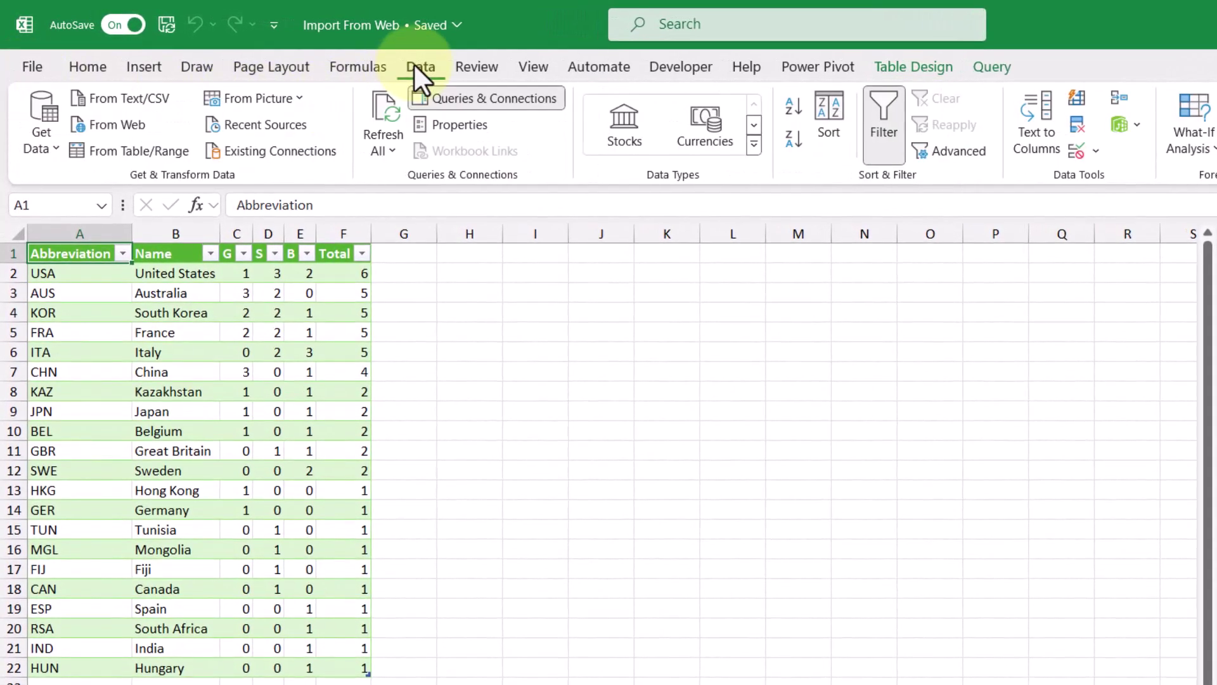
click(129, 130)
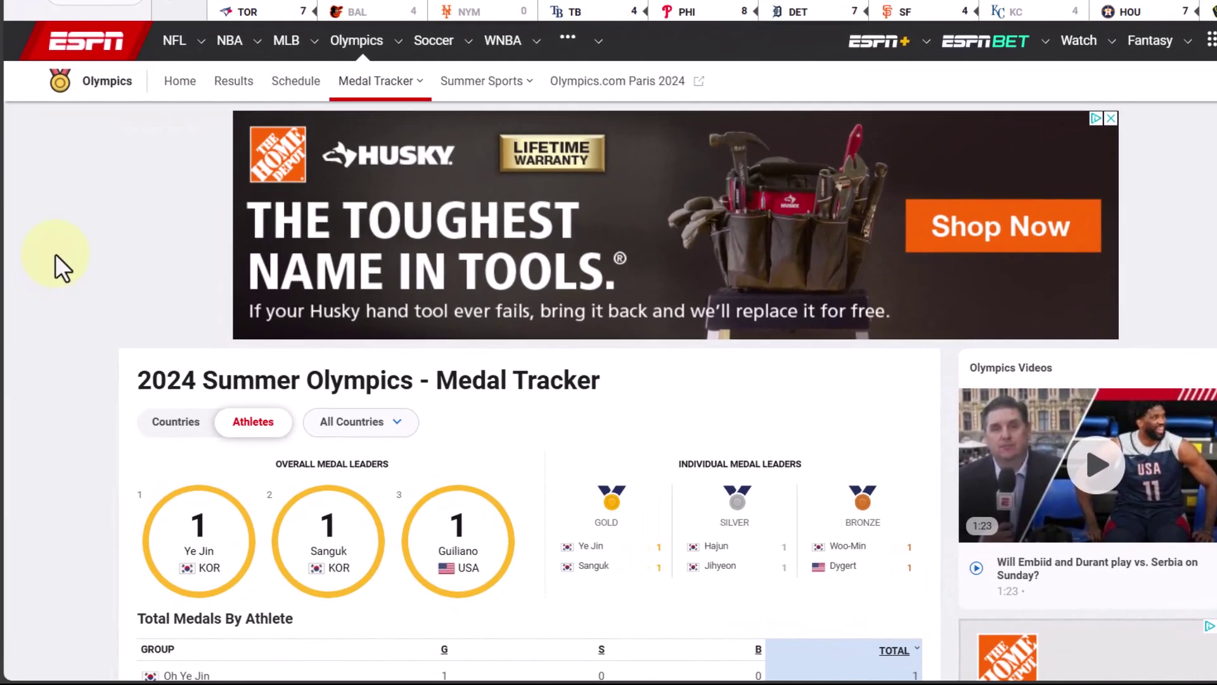
Copy the URL of ESPN's medal tracker page showing the Total Medals By Athlete table
scroll(55, 253, down, 5)
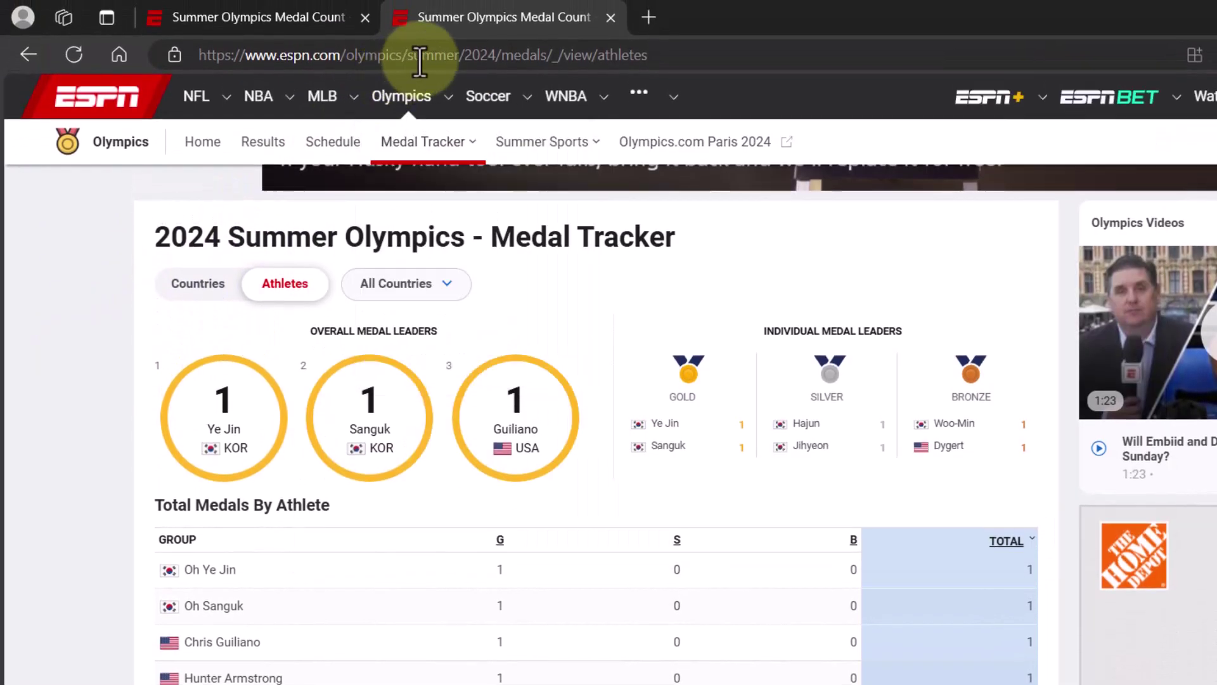
right_click(420, 59)
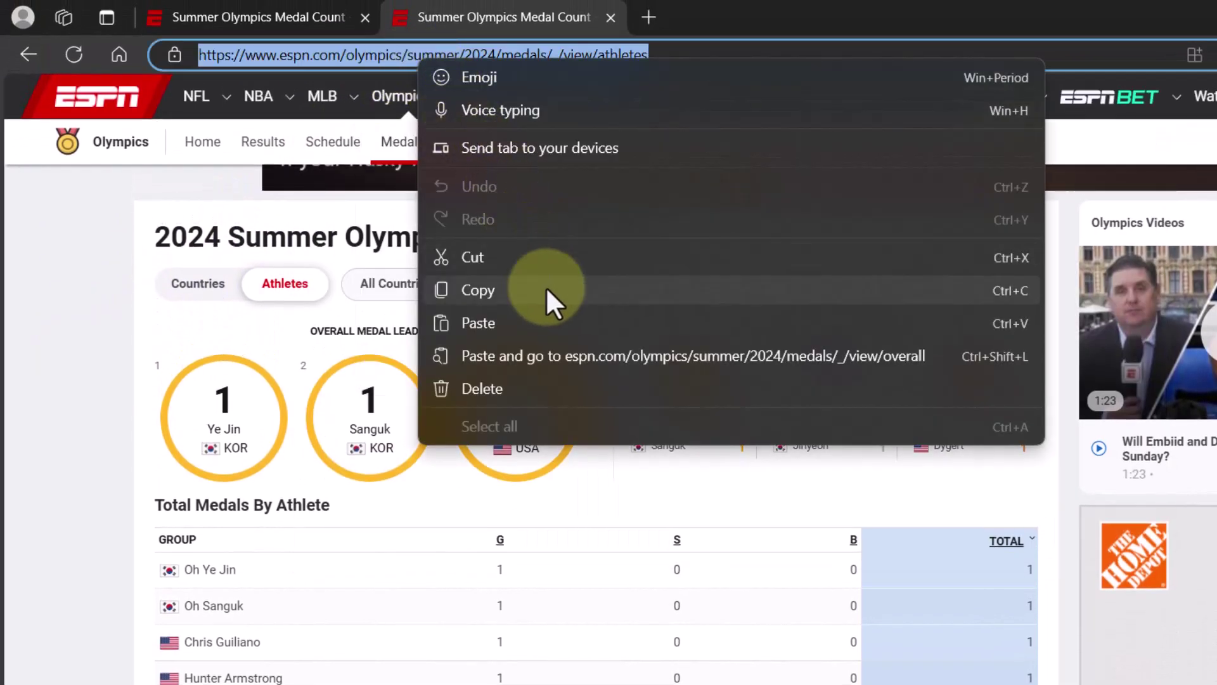
click(547, 288)
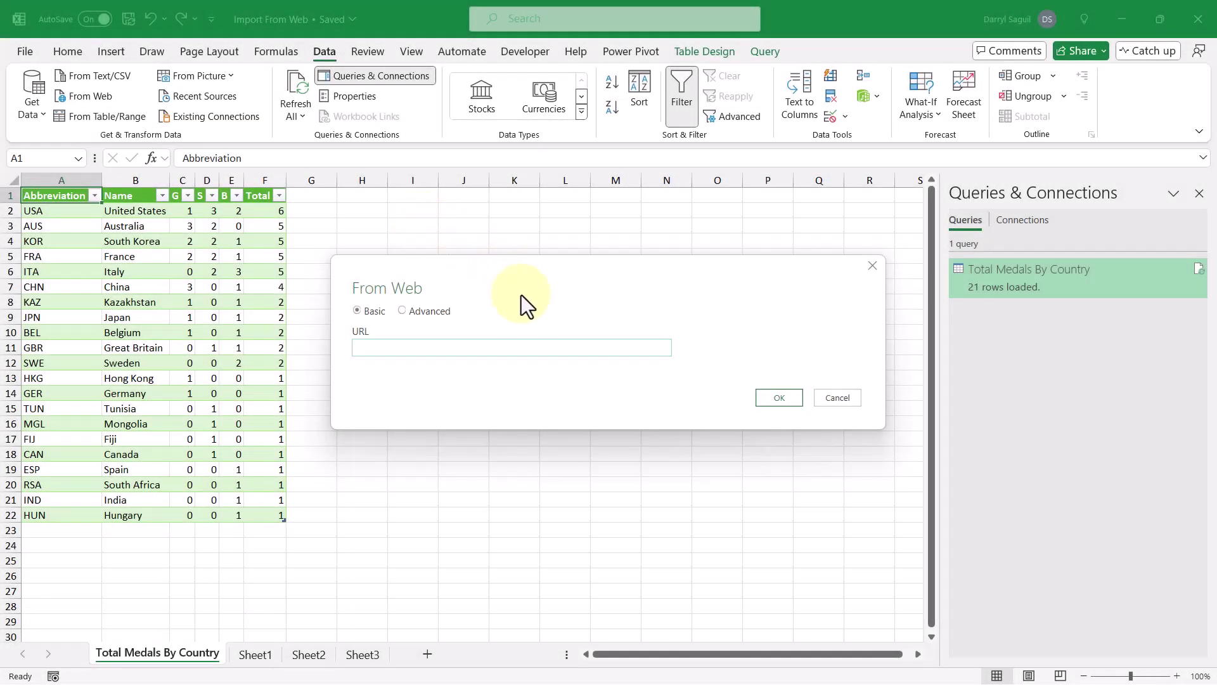
Paste the athlete page URL, connect, select Total Medals By Athlete and load its 25 rows
right_click(543, 351)
click(613, 418)
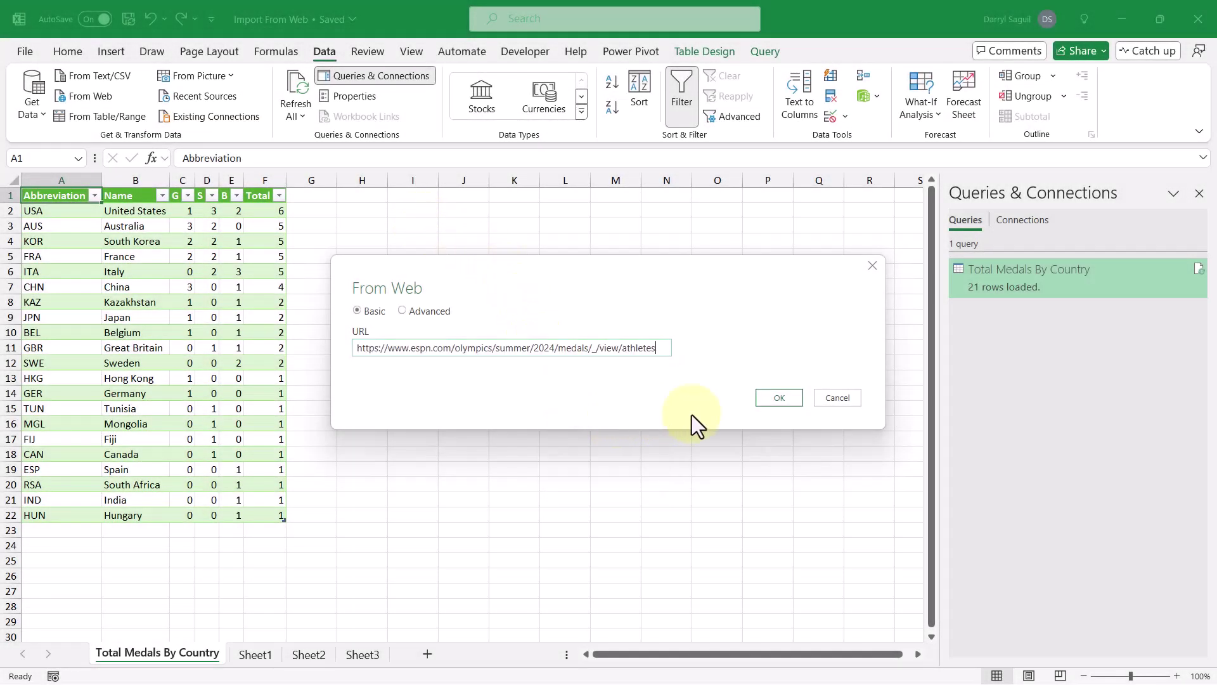
click(795, 398)
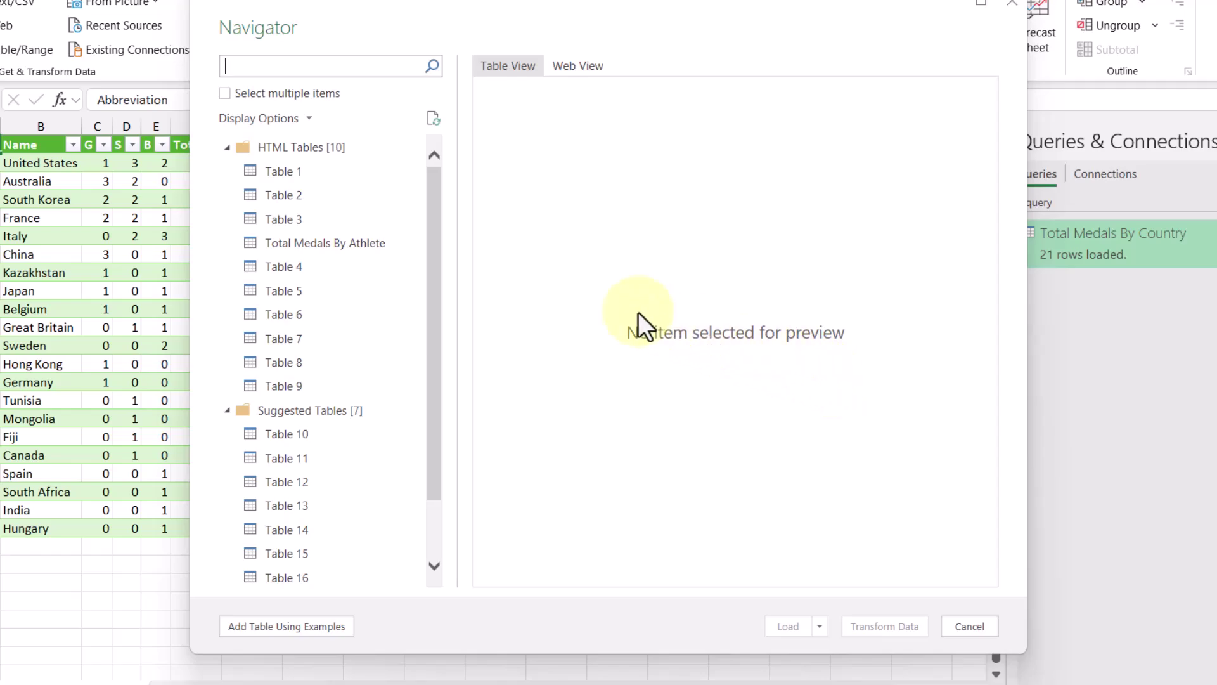
click(380, 239)
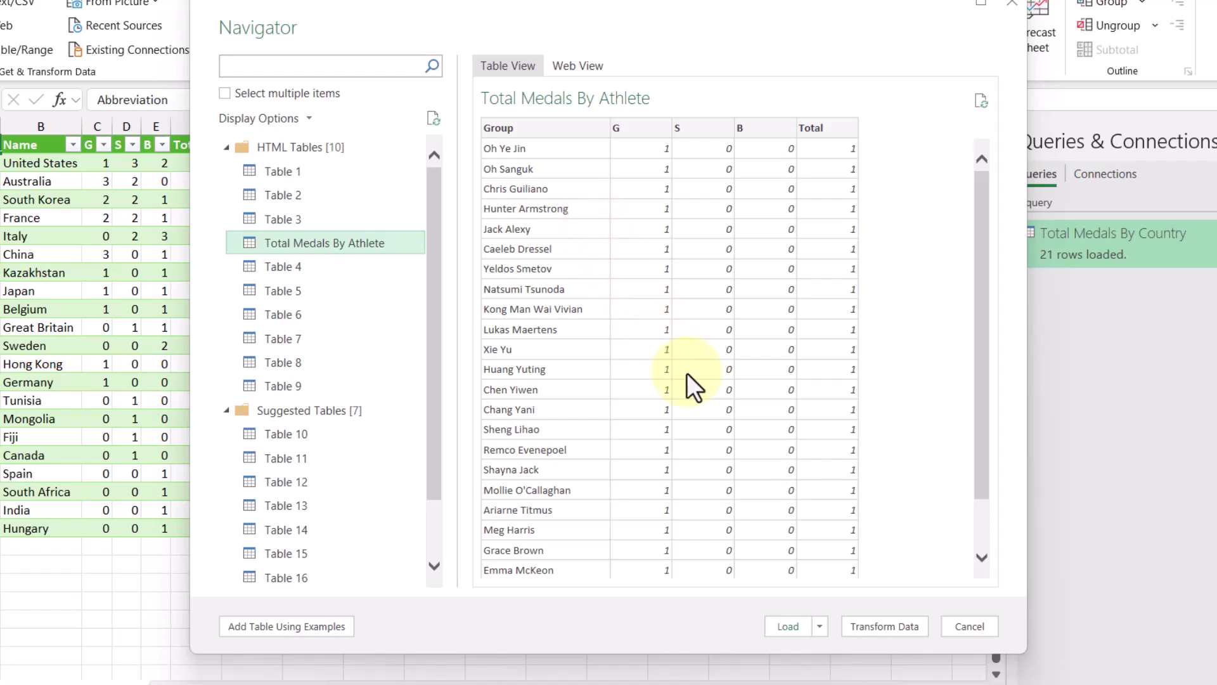
click(797, 628)
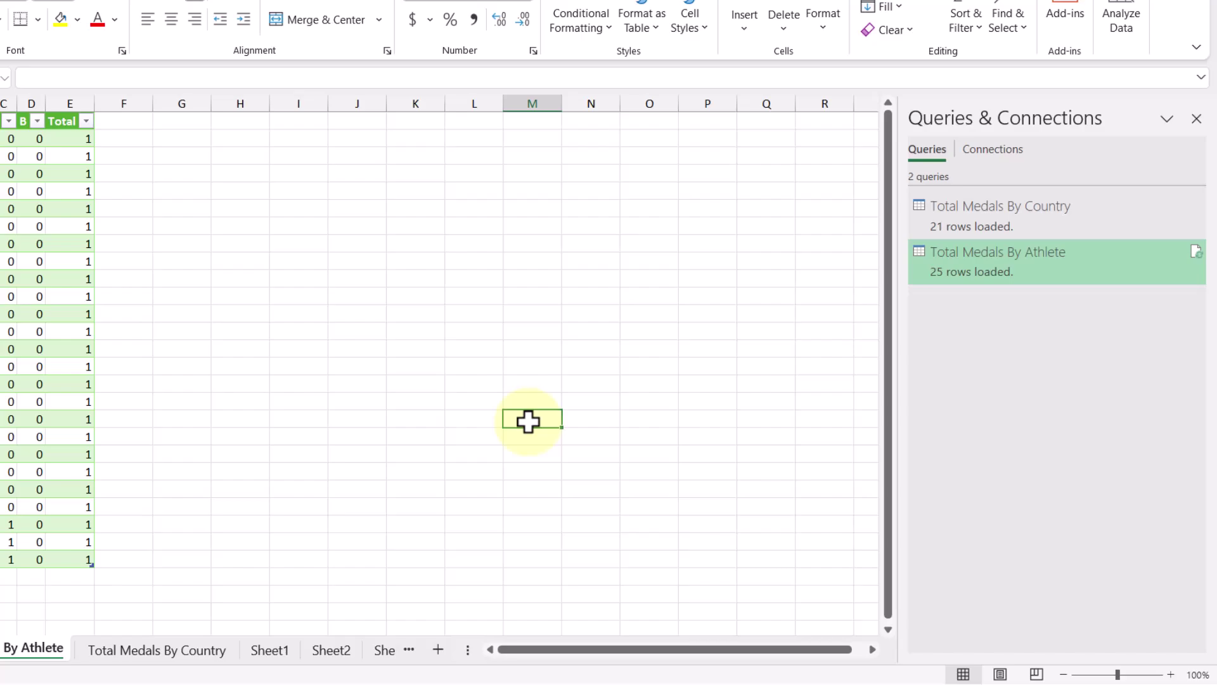
Set the Total Medals By Athlete query to refresh every 60 minutes and on file open
right_click(981, 262)
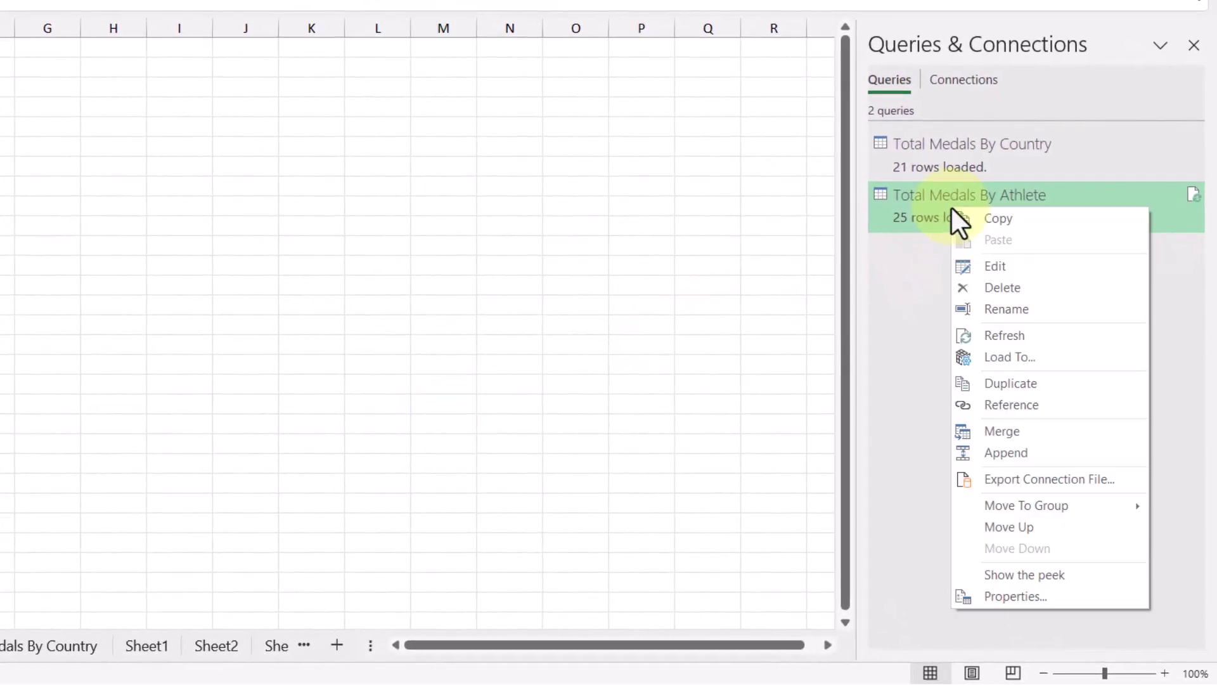
click(1087, 597)
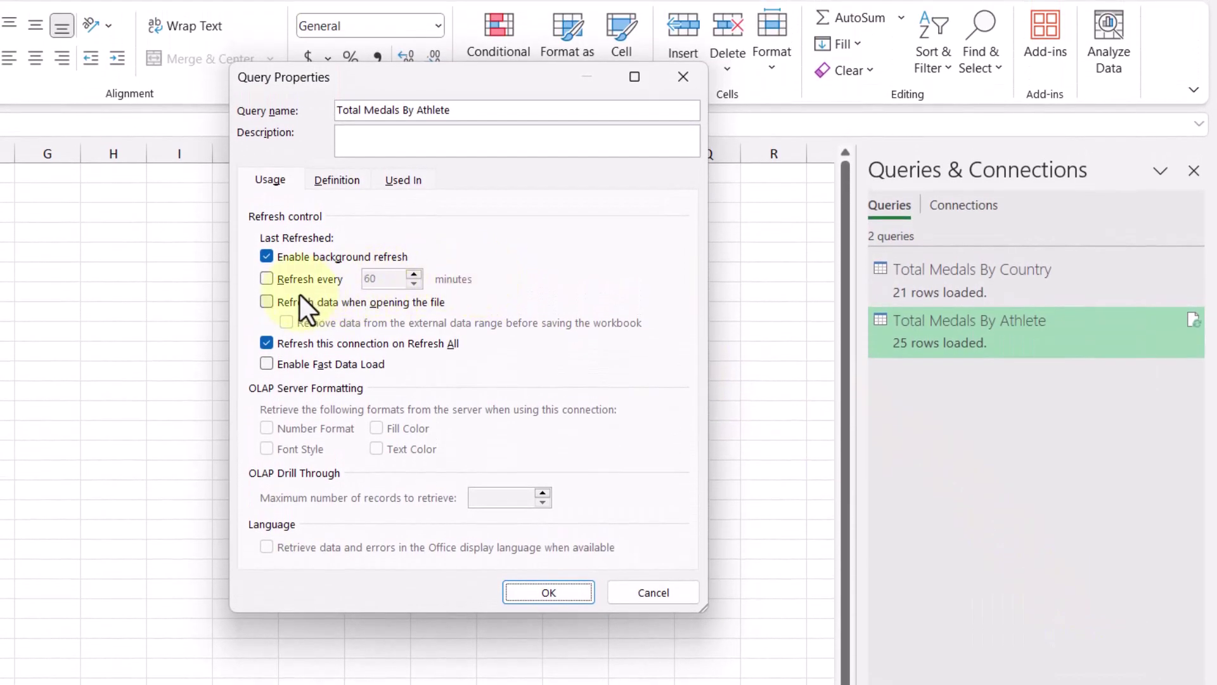
click(317, 282)
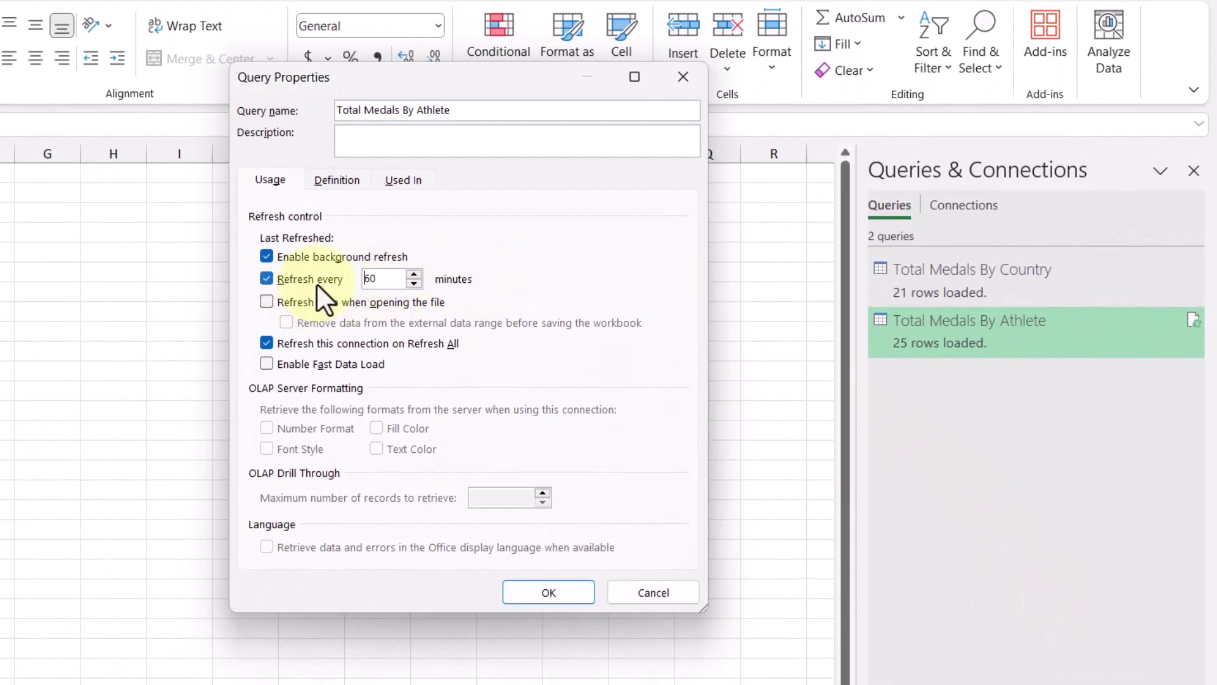
click(379, 280)
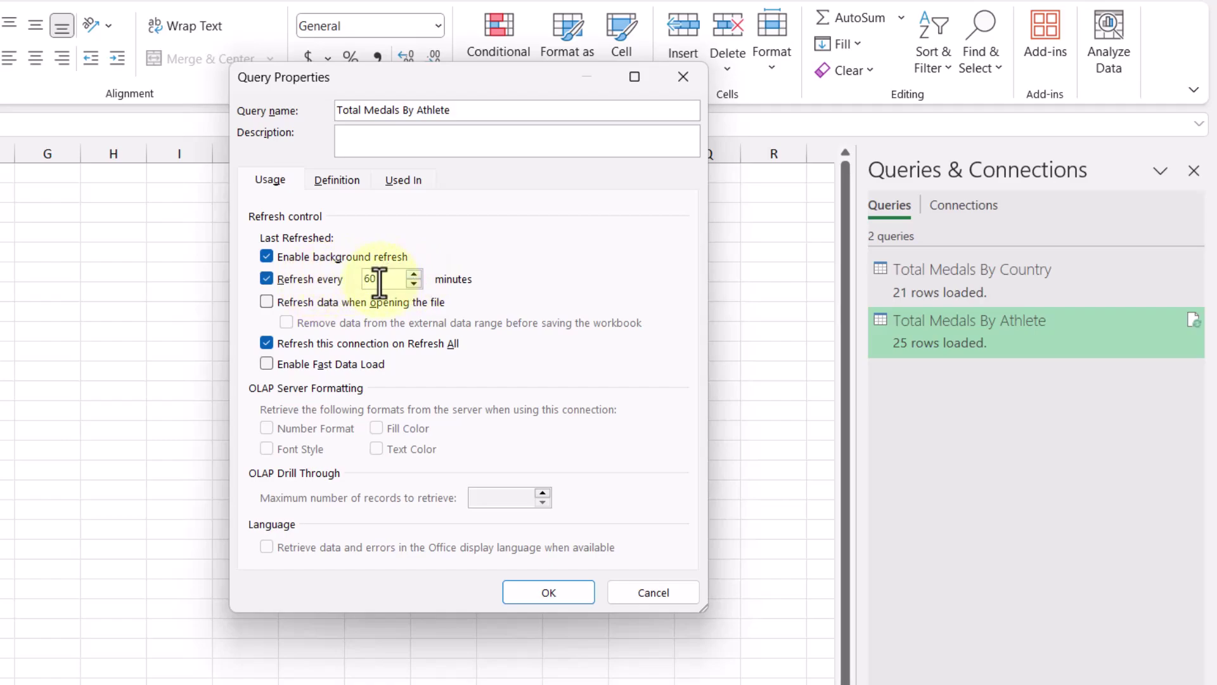
click(315, 301)
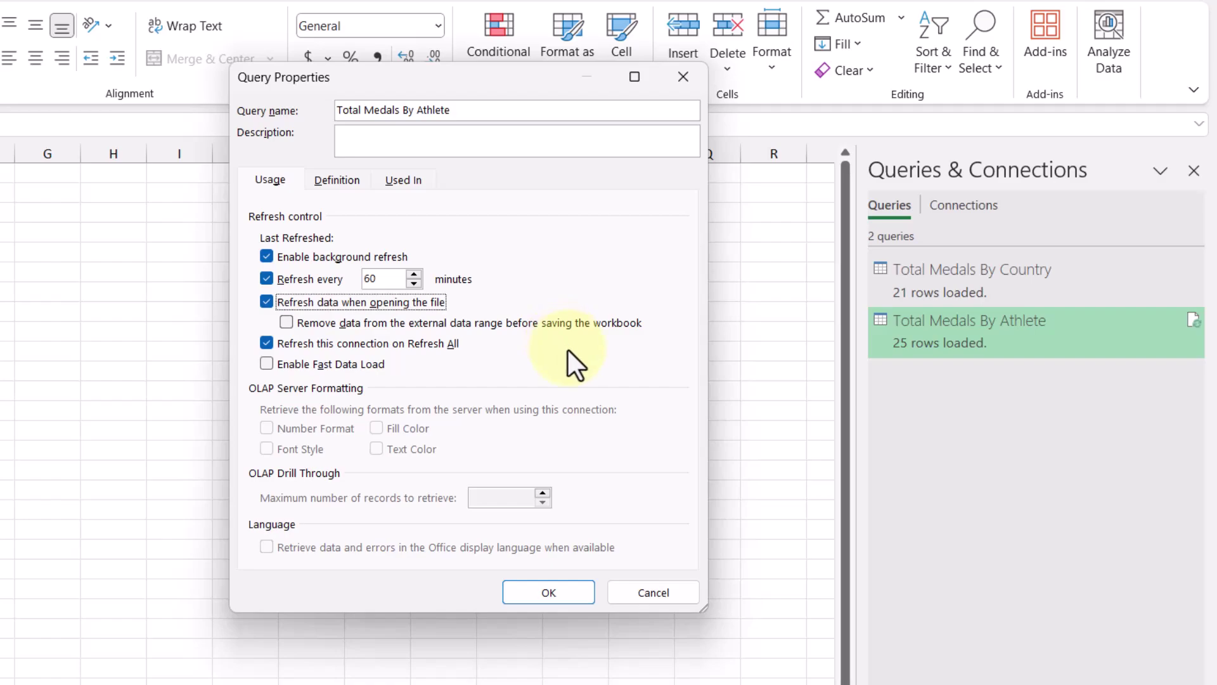
click(580, 599)
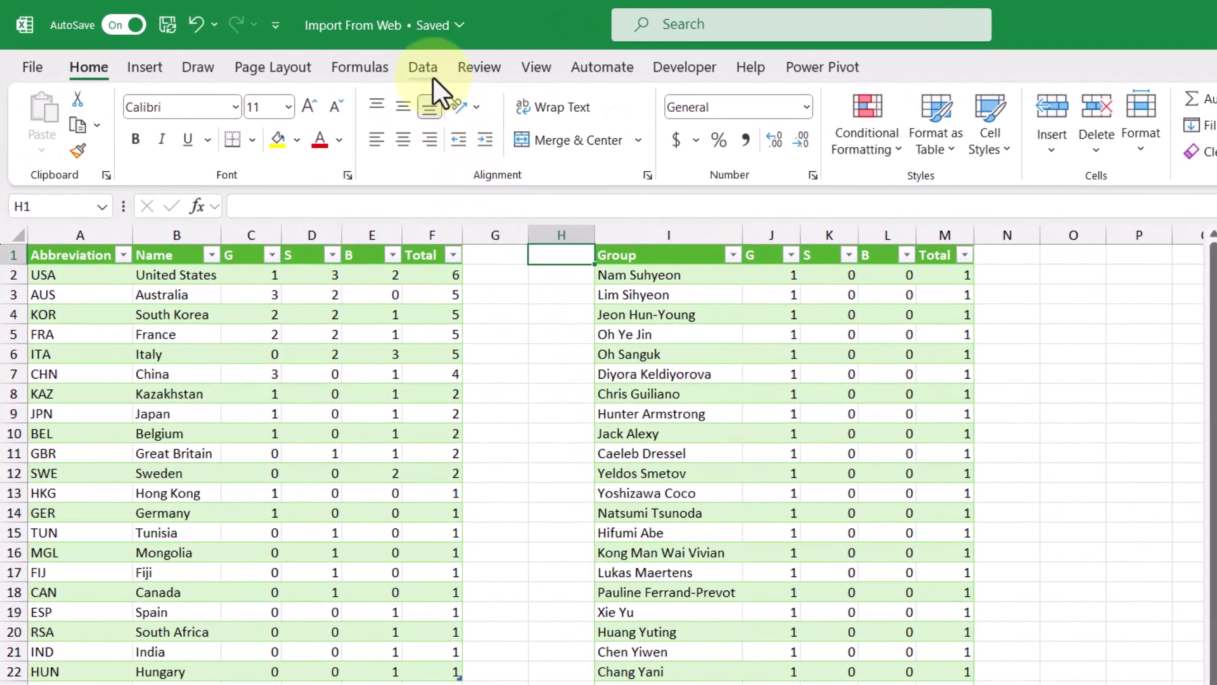
Run Refresh All from the Data tab to reload the country and athlete medal tables
click(433, 77)
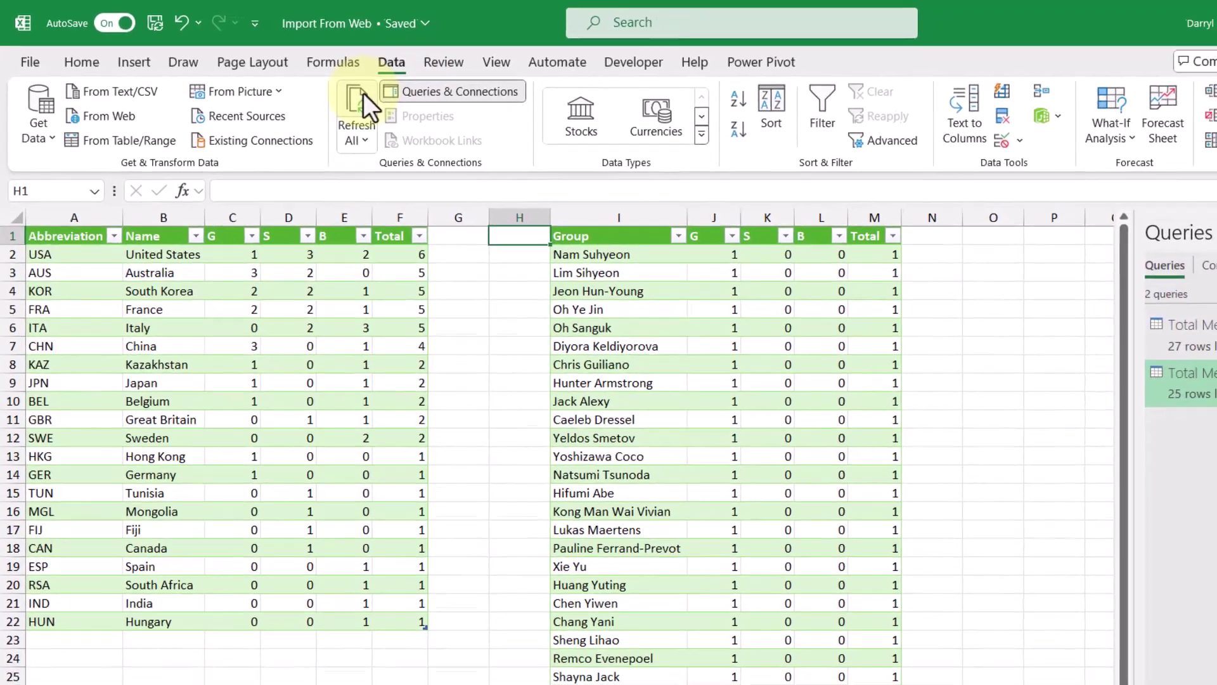
click(364, 93)
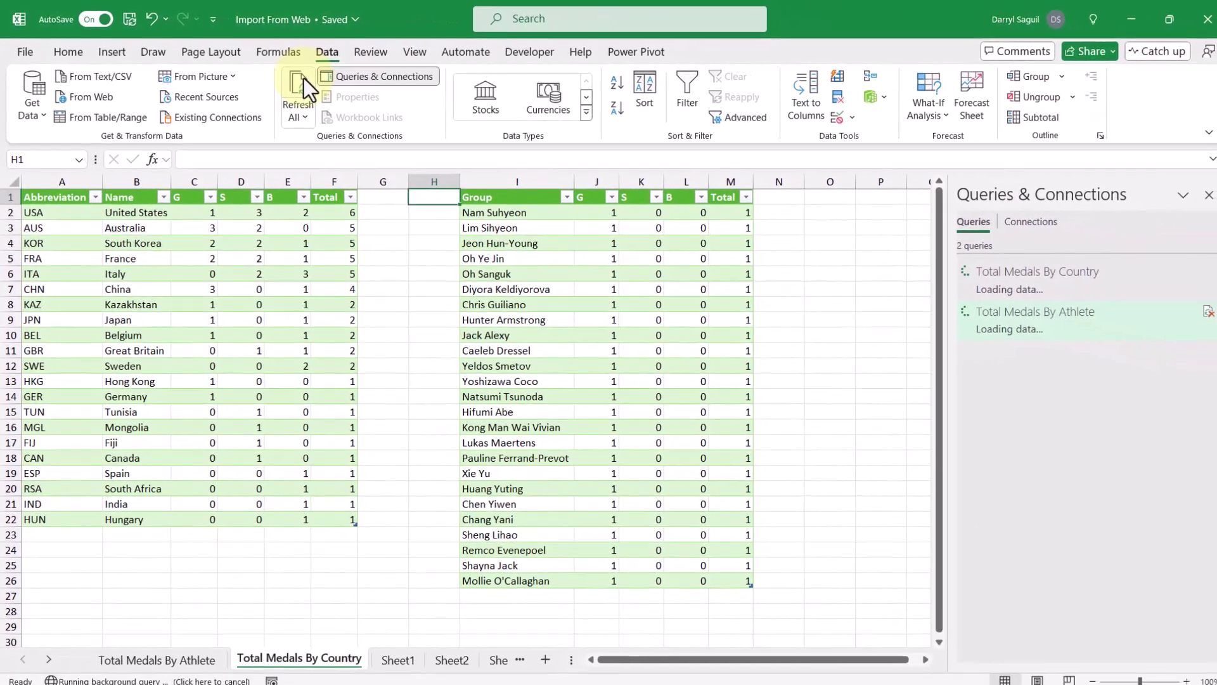